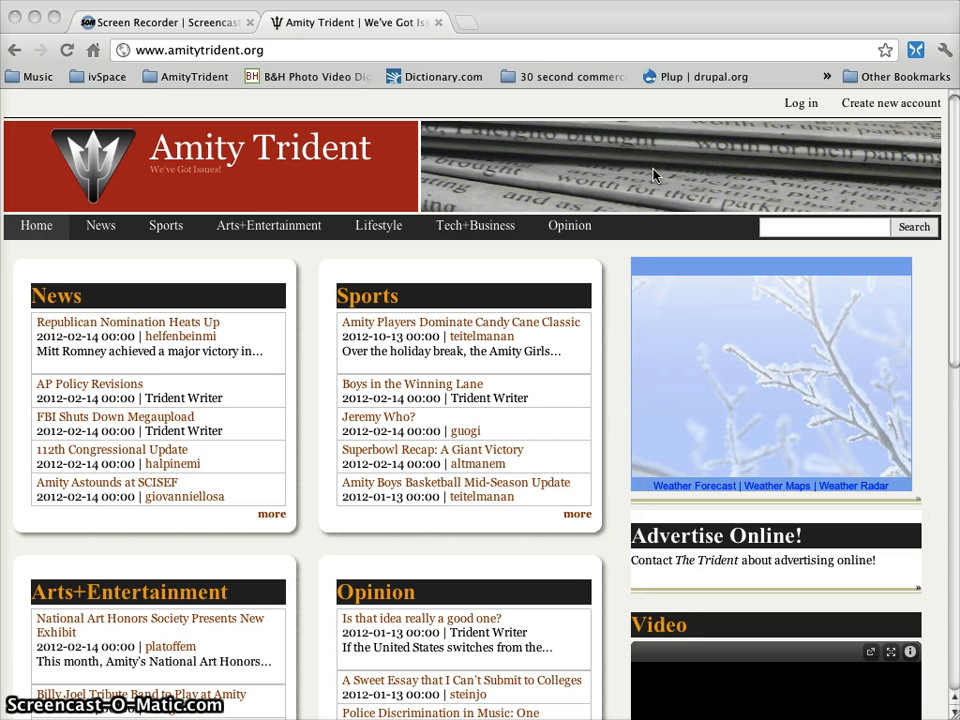
Step: Log in to the Amity Trident site with the writer's username and account password
click(801, 103)
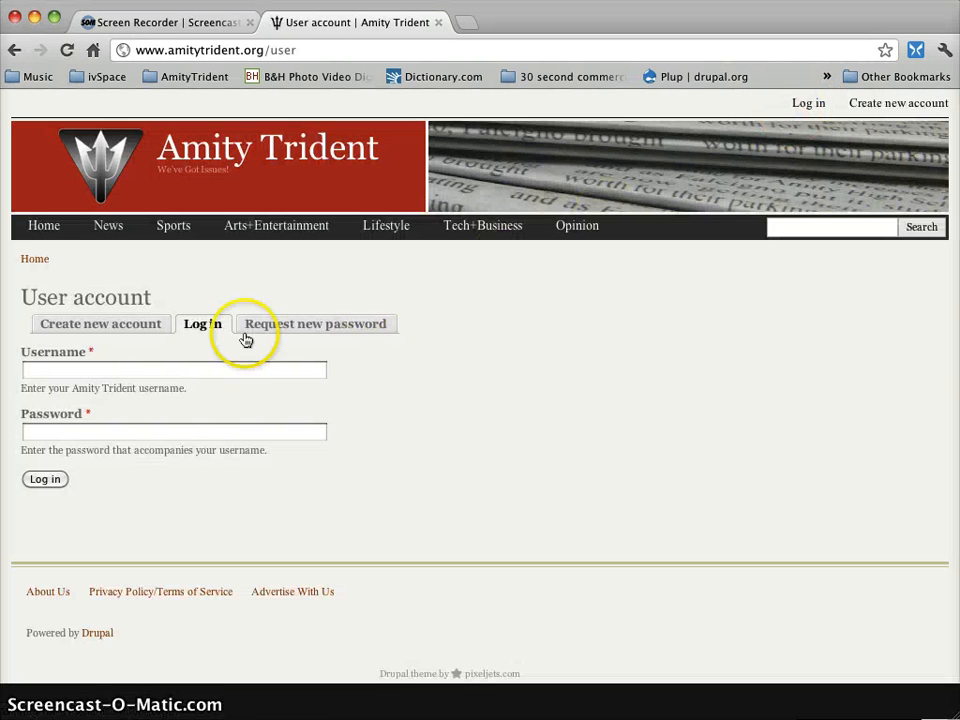
click(189, 372)
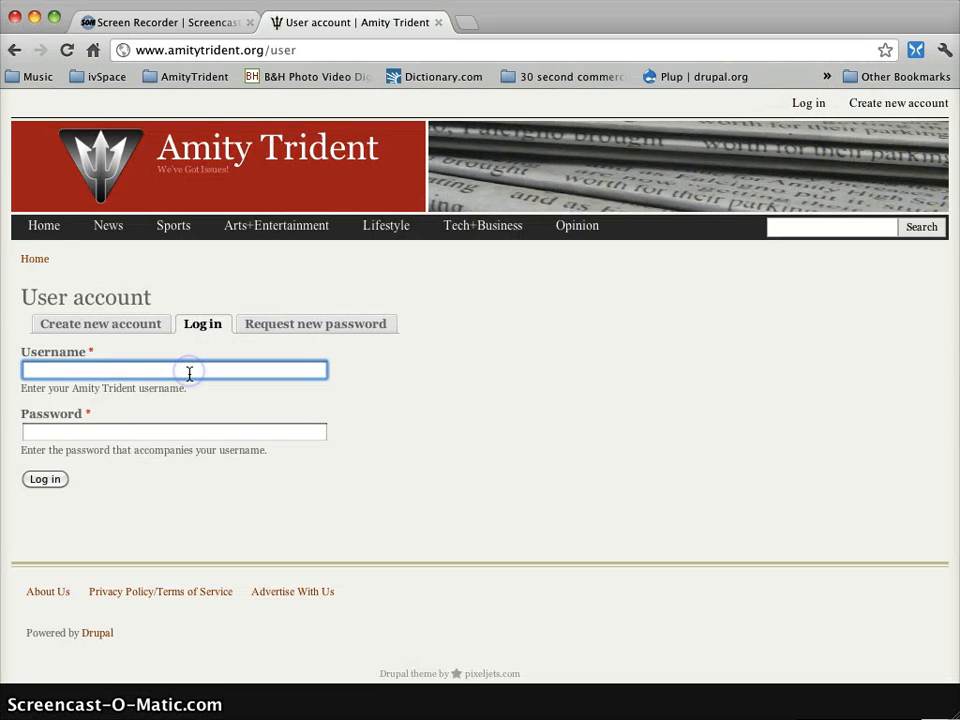
key(Tab)
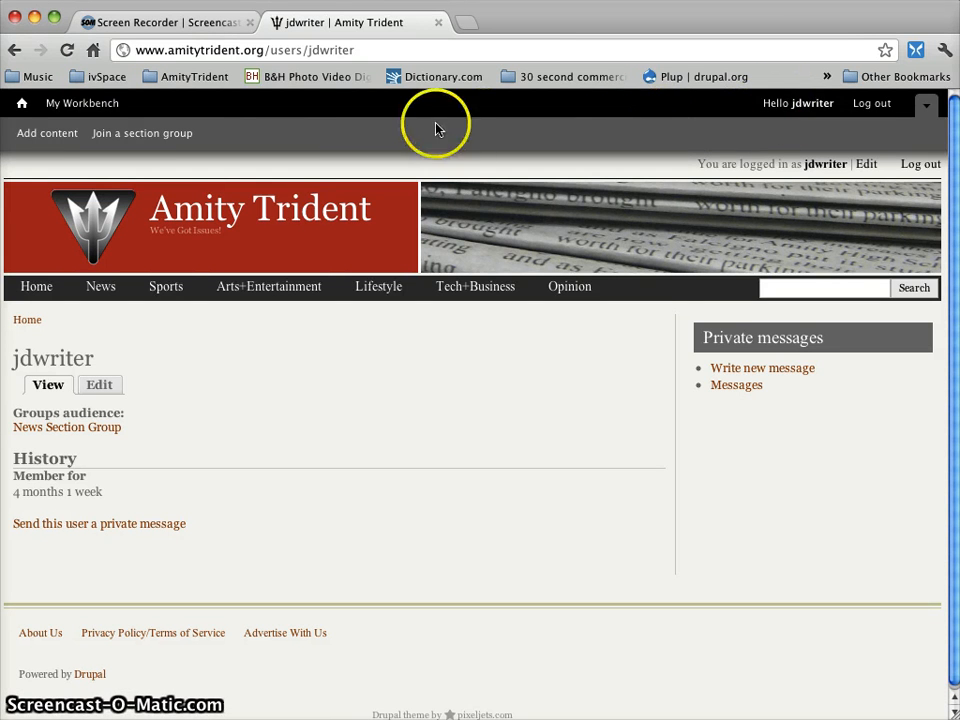
Step: Start adding a new piece of content of the Article type
click(50, 135)
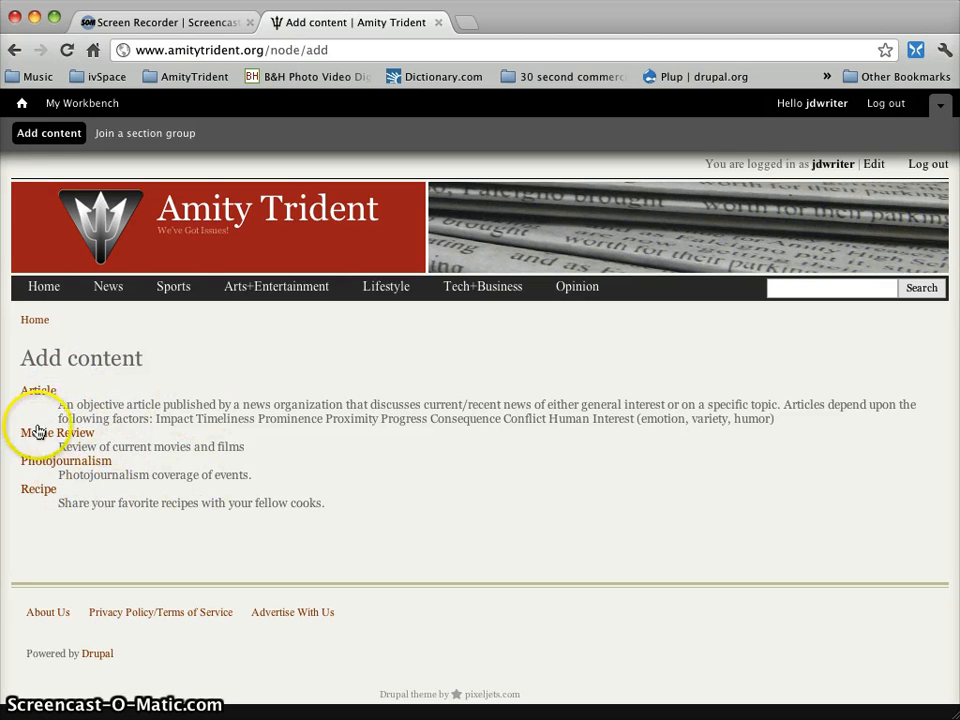
click(37, 393)
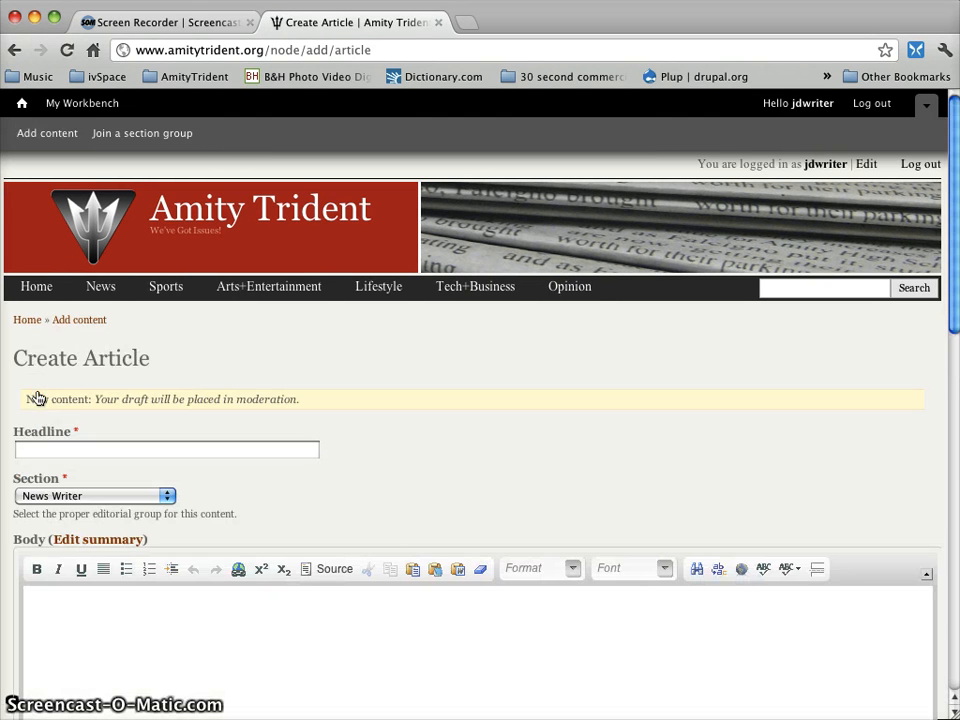
click(33, 369)
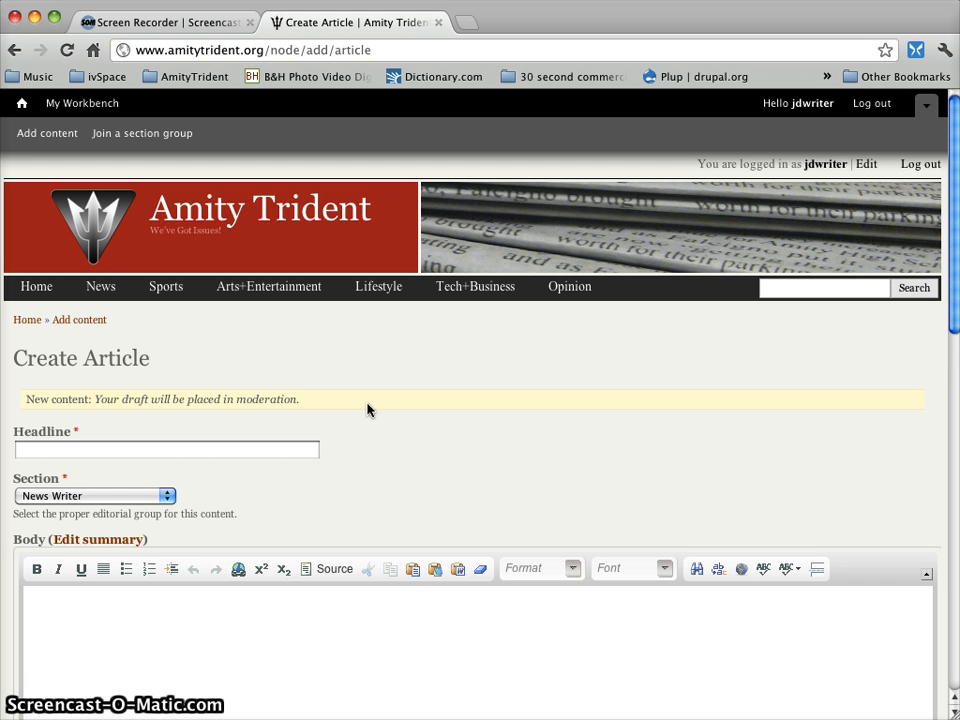
Step: Enter the headline "this is a test article for latin" and keep News Writer as the article's section
click(68, 449)
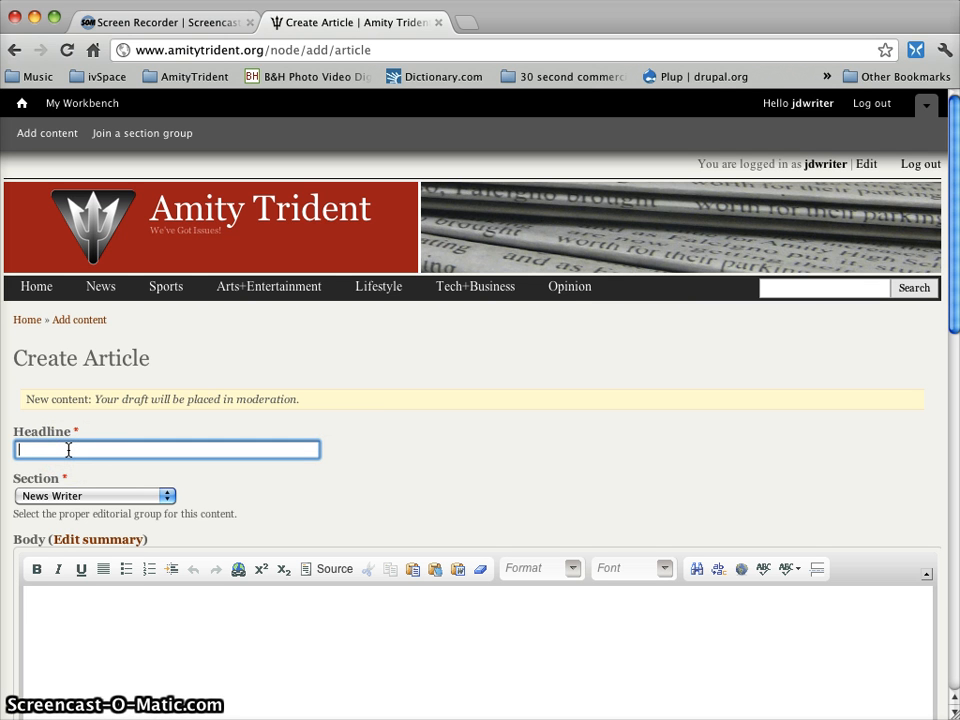
text(this is )
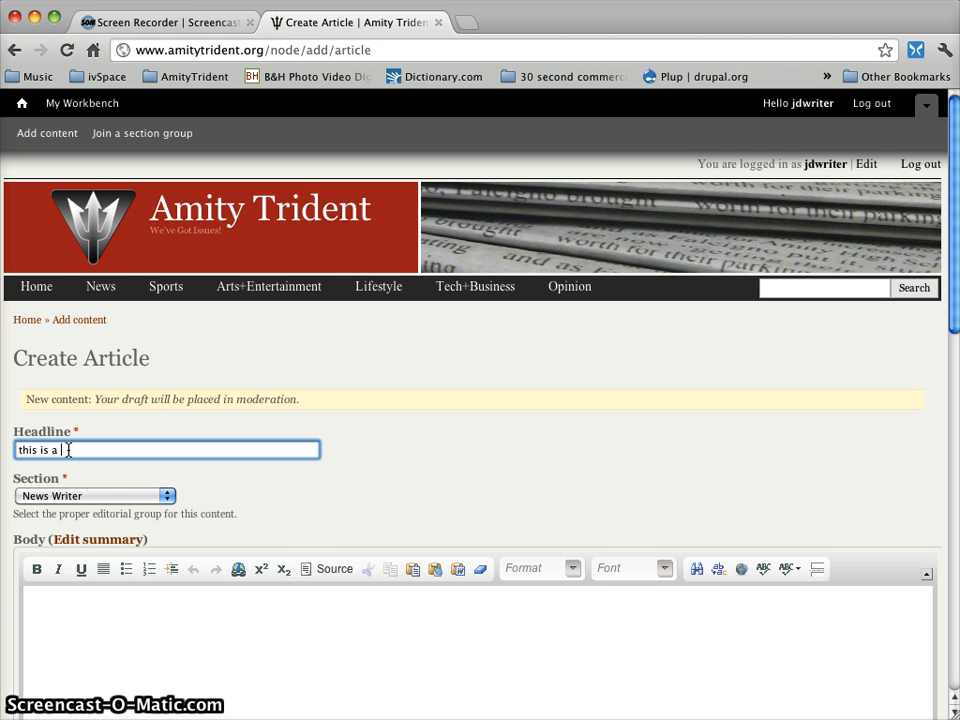
text(a test article for latin)
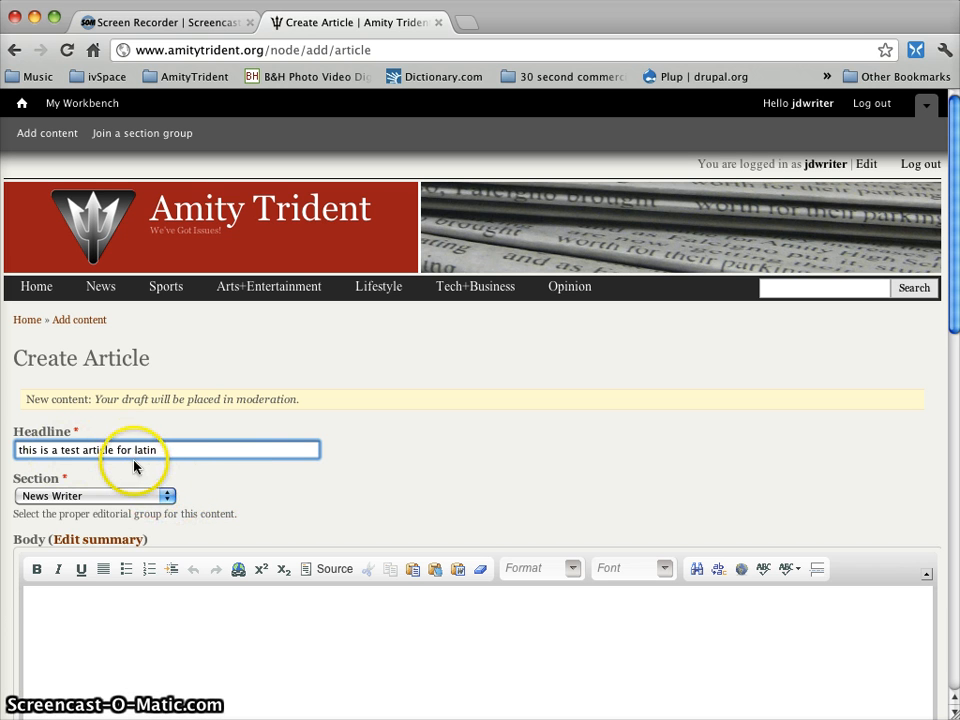
click(152, 497)
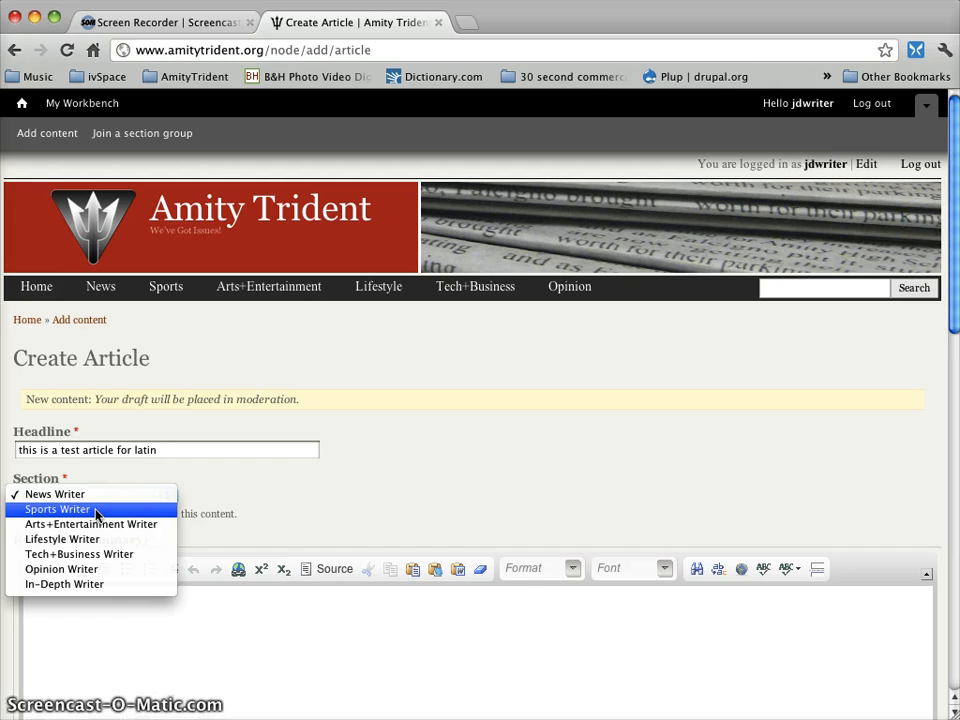
mouse_move(95, 508)
mouse_down()
mouse_move(92, 498)
mouse_move(103, 527)
mouse_move(89, 590)
mouse_move(89, 557)
mouse_move(80, 572)
mouse_move(88, 497)
mouse_up()
click(386, 502)
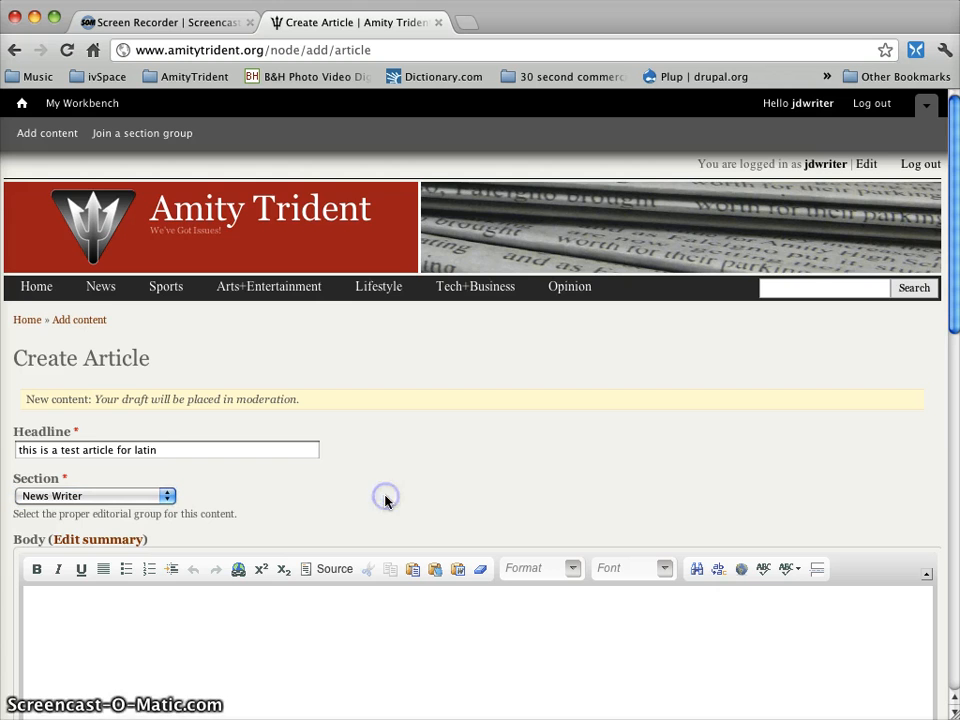
Step: Paste the copied Latin text into the article's body
scroll(379, 501, down, 5)
drag(407, 506, 219, 439)
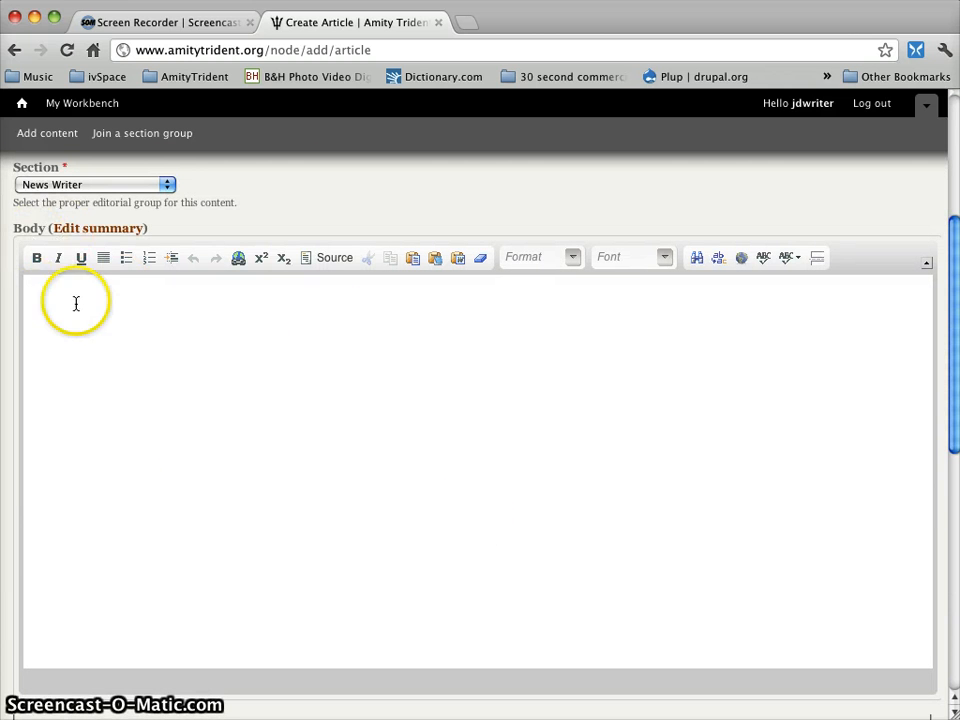
click(205, 466)
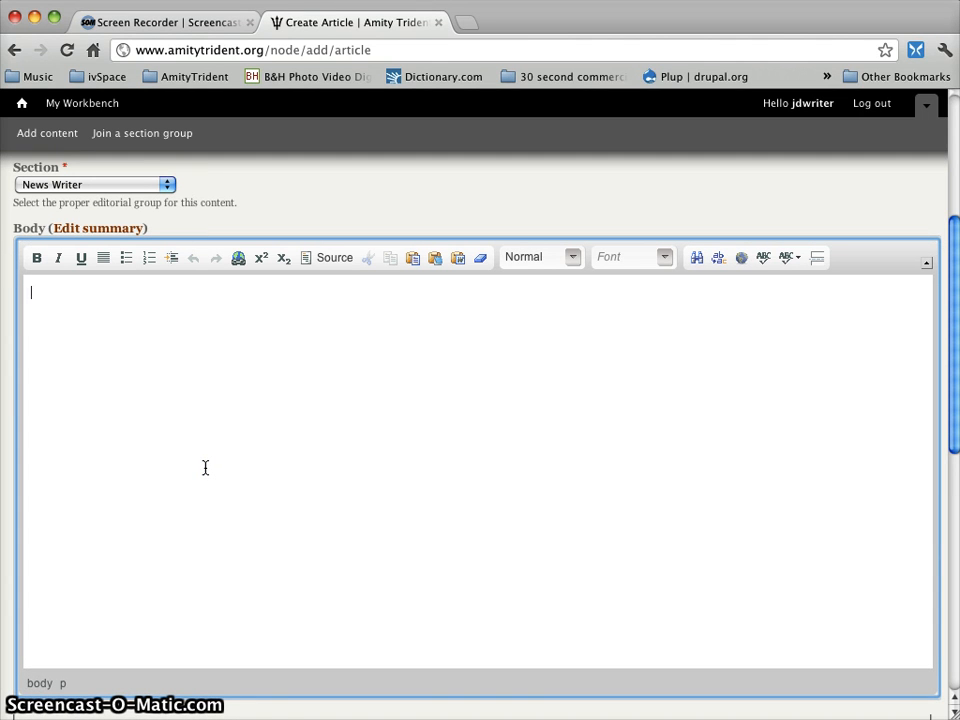
key(super+v)
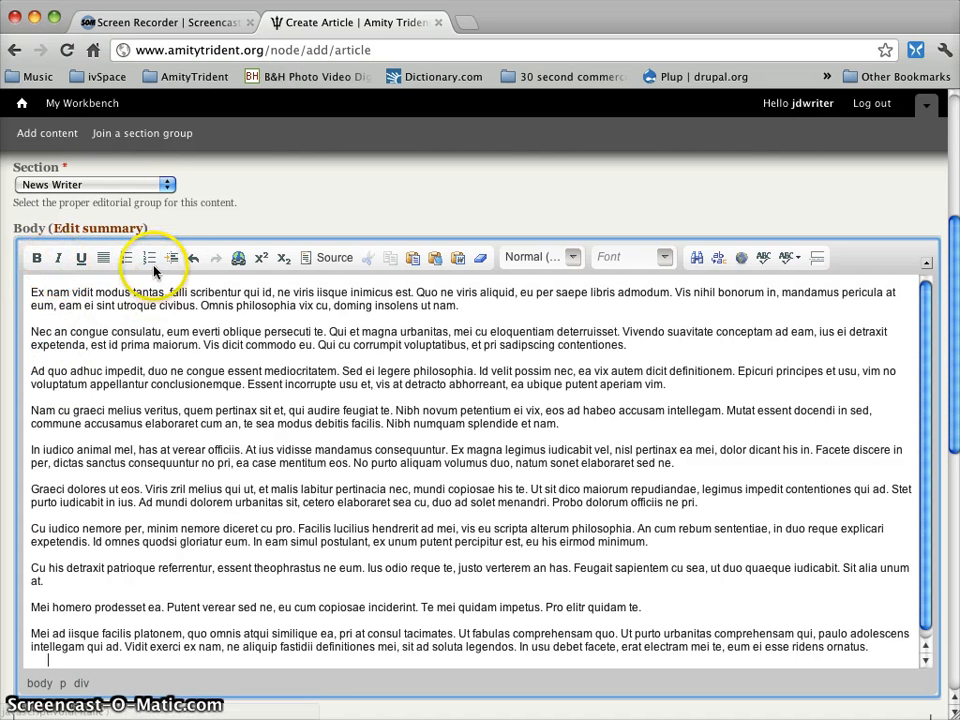
Step: Upload The-Colleseum.jpg from the Desktop as the article's image and give it the title "this is ROME!"
scroll(195, 390, down, 10)
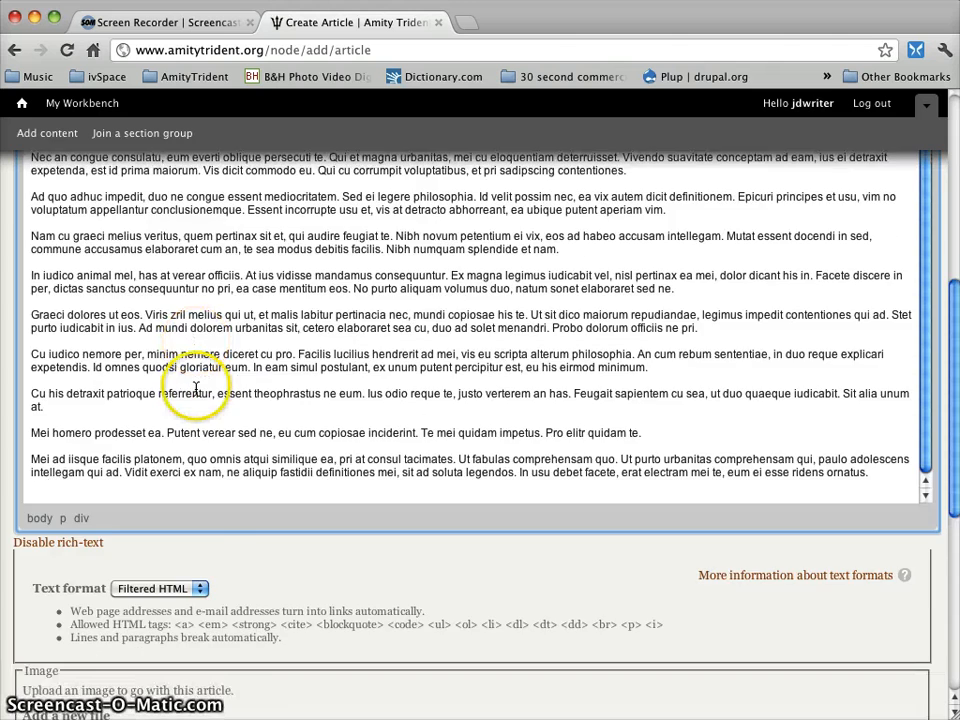
scroll(197, 388, down, 2)
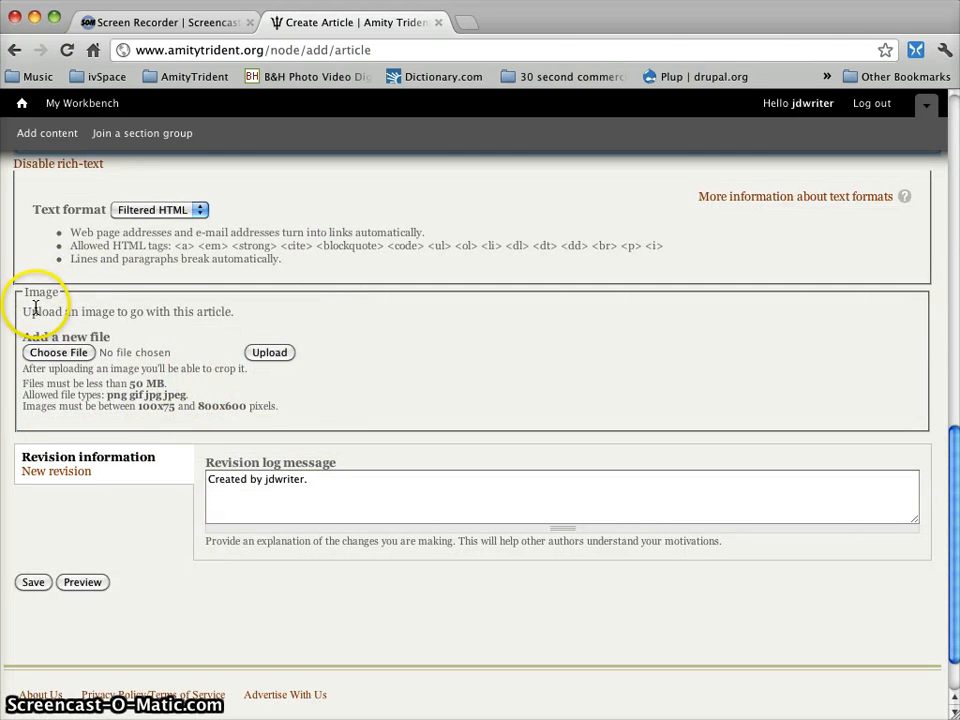
click(57, 352)
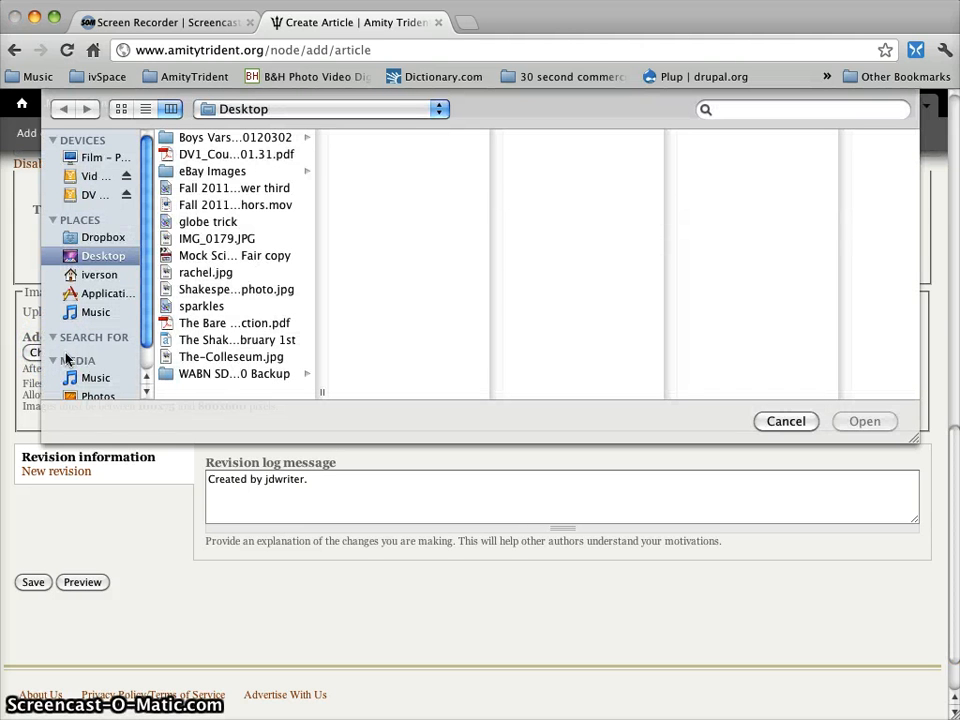
click(240, 357)
click(857, 422)
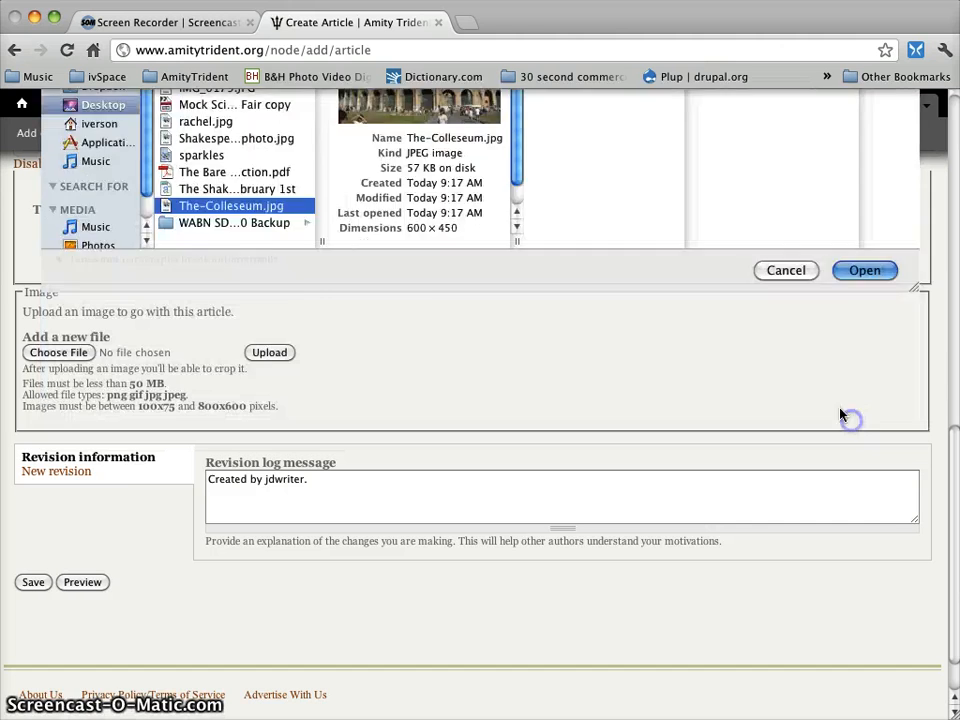
click(268, 353)
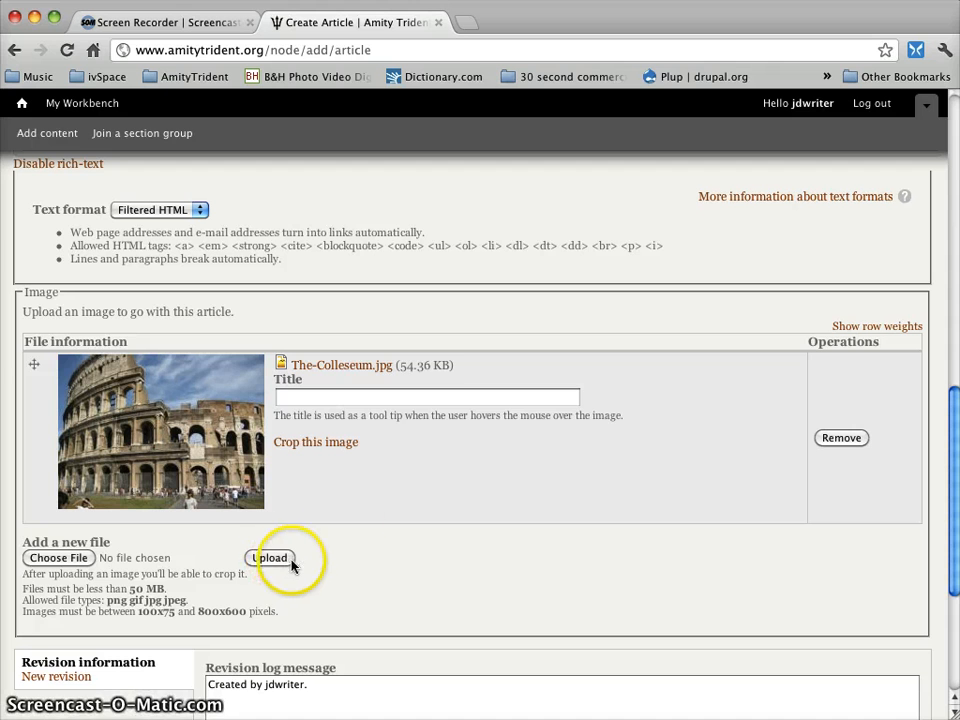
click(302, 395)
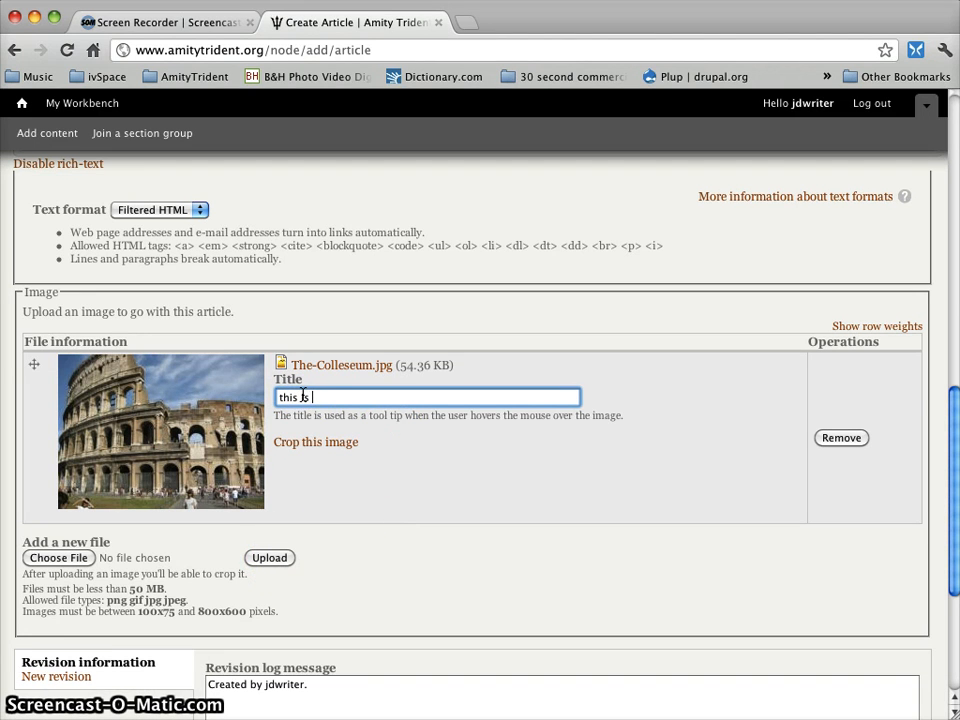
text(this is ROME!)
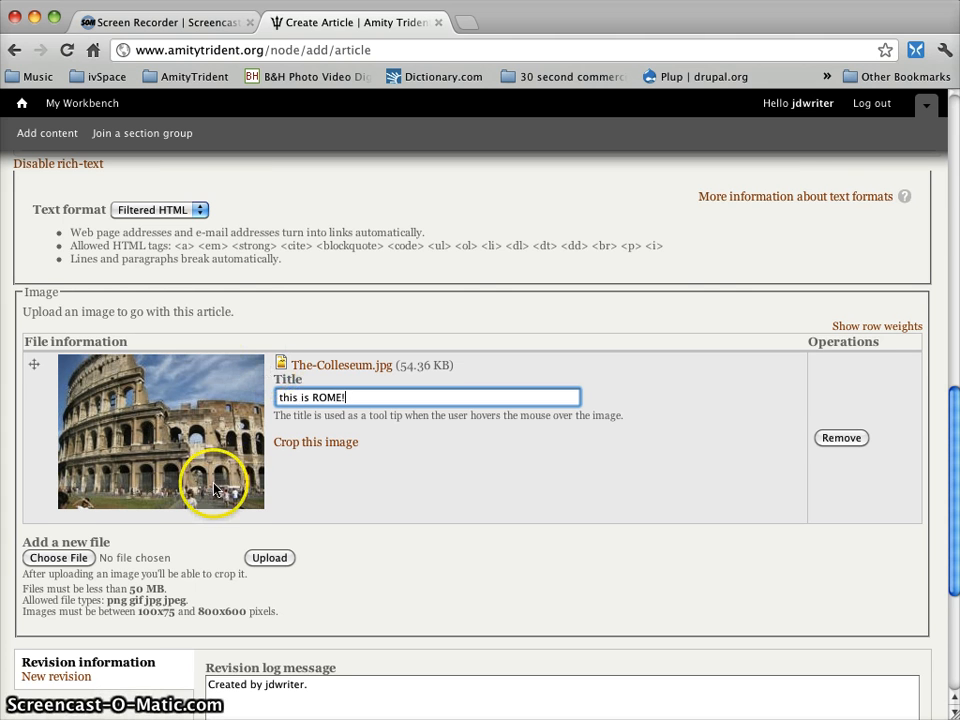
Step: Preview the article and review its trimmed and full versions
scroll(214, 489, down, 2)
scroll(214, 489, down, 3)
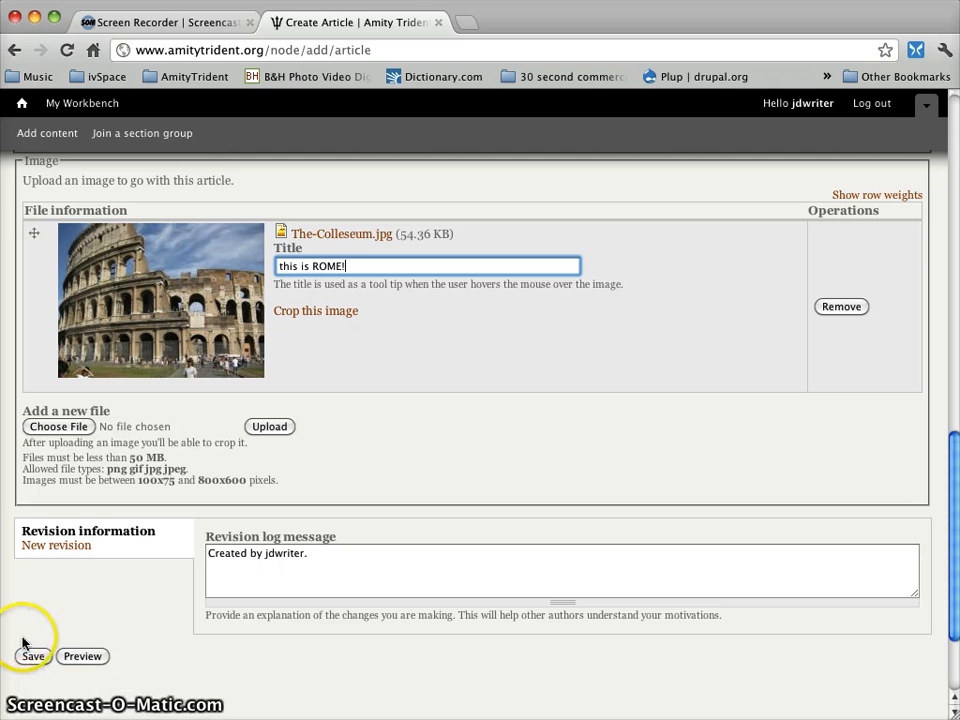
click(82, 656)
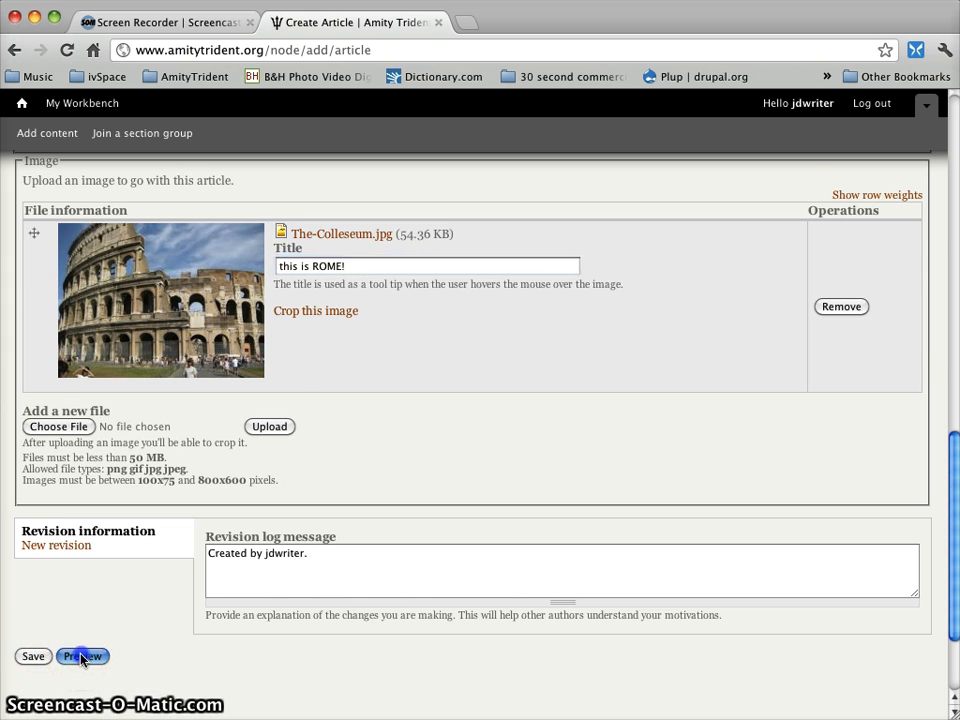
scroll(82, 658, down, 3)
click(229, 352)
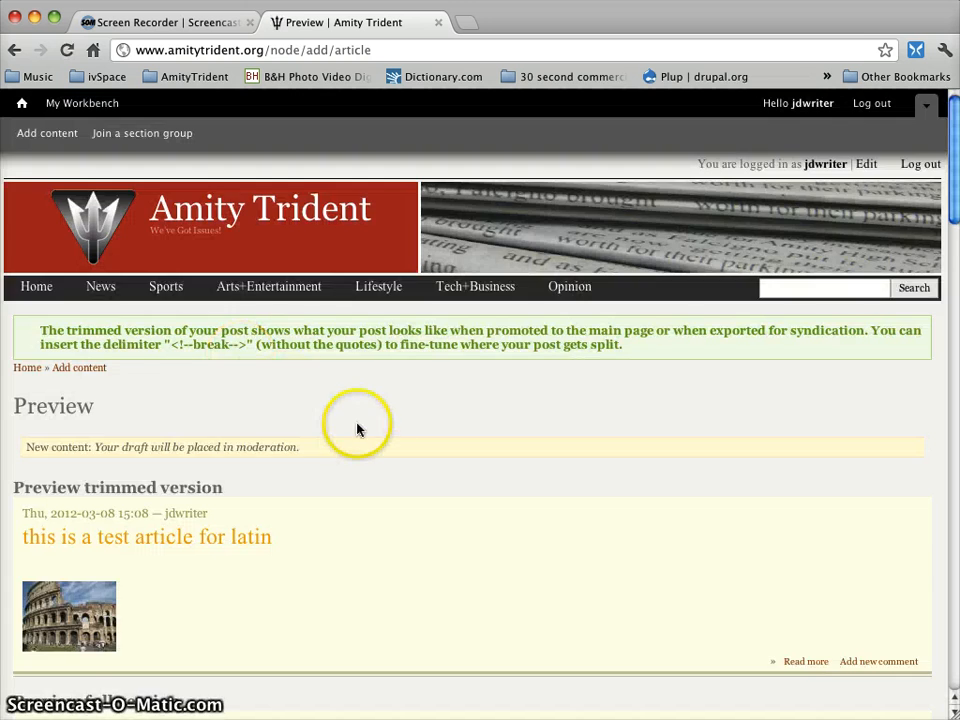
scroll(386, 427, down, 3)
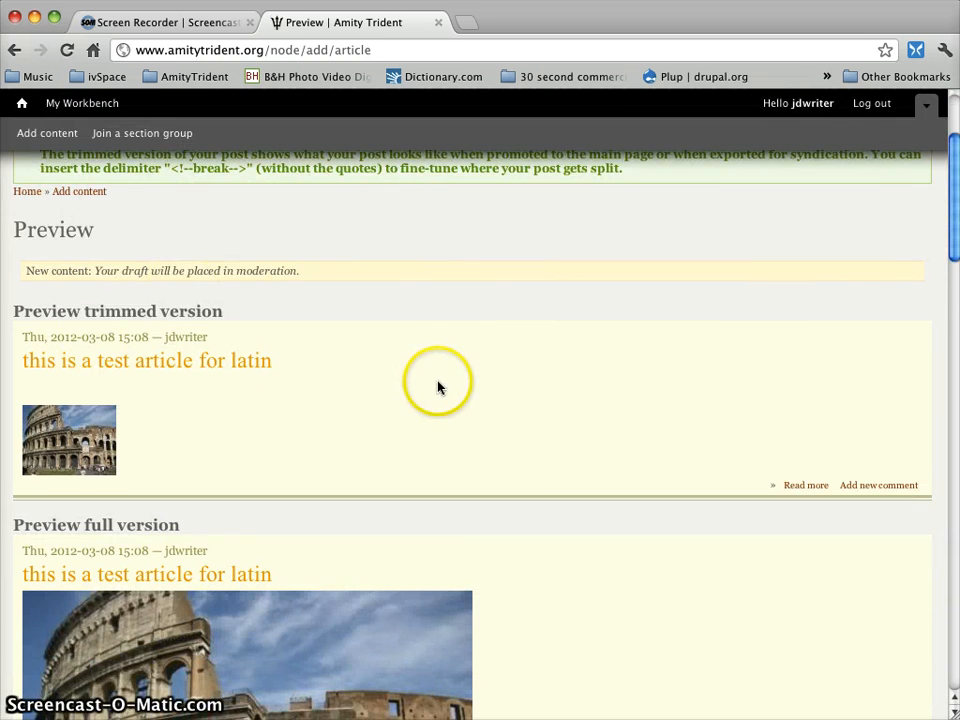
scroll(437, 386, down, 5)
scroll(437, 386, down, 1)
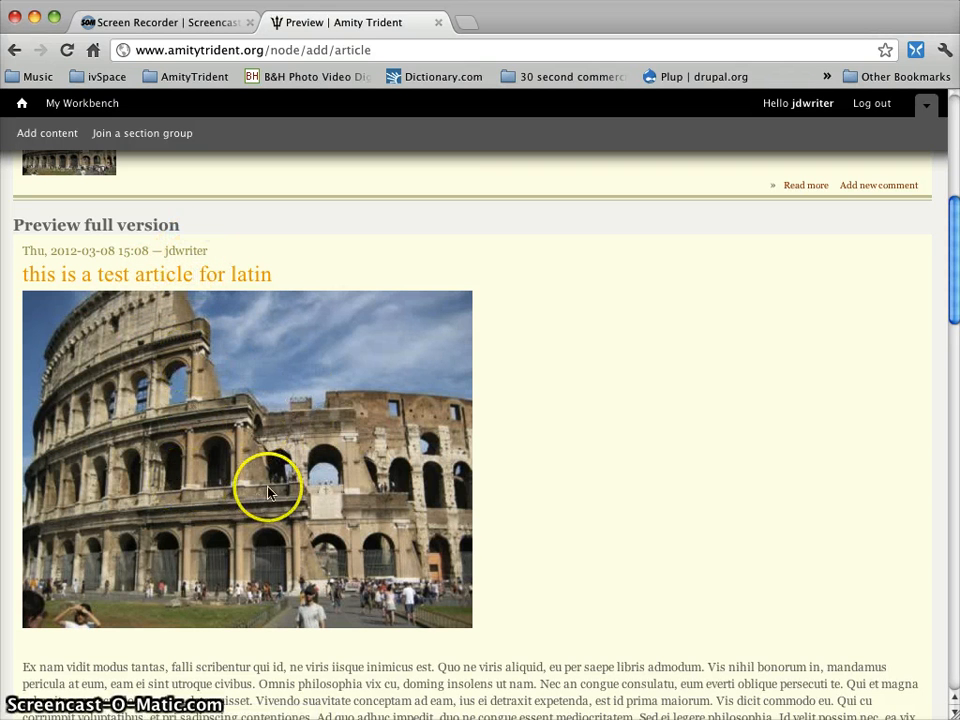
scroll(268, 482, down, 5)
scroll(440, 527, down, 8)
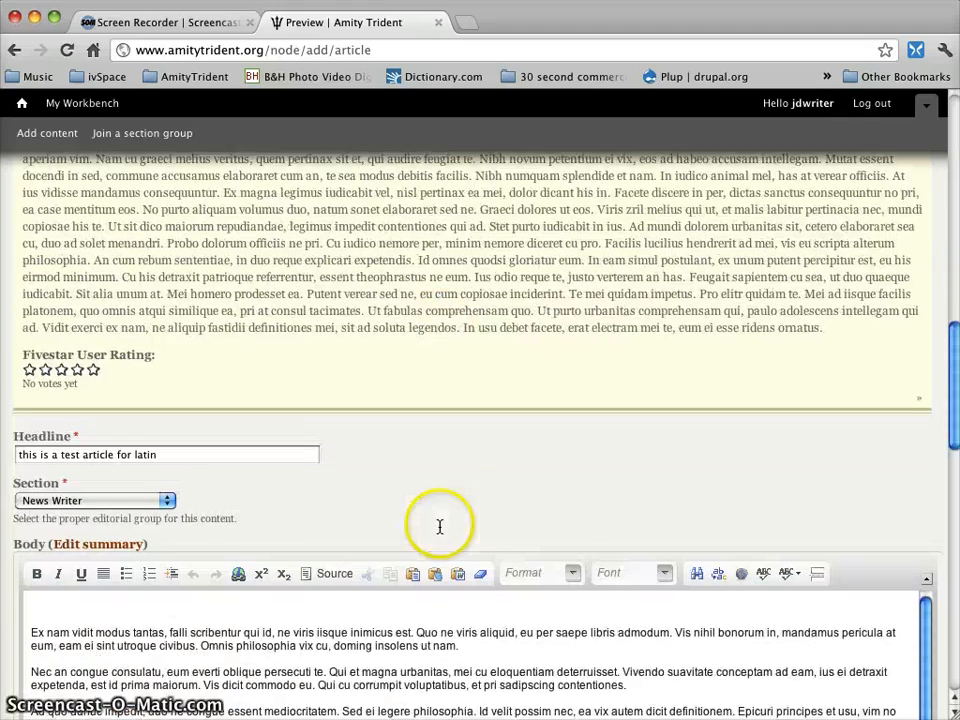
Step: Save the previewed article as a new draft
scroll(400, 505, down, 7)
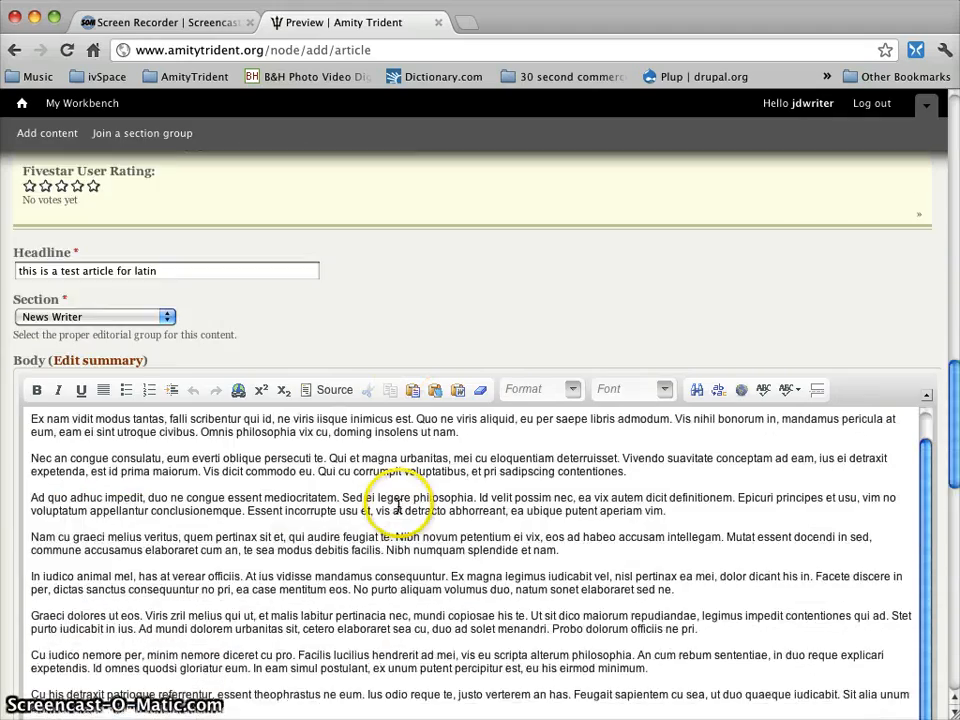
scroll(400, 462, down, 4)
scroll(398, 462, down, 12)
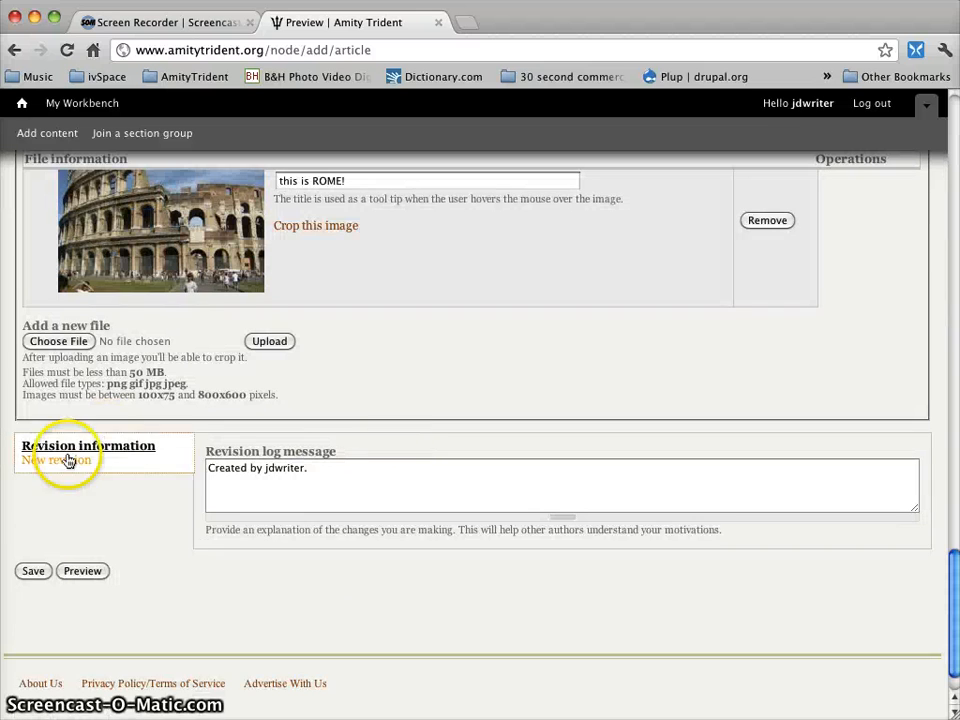
click(33, 572)
scroll(32, 574, down, 1)
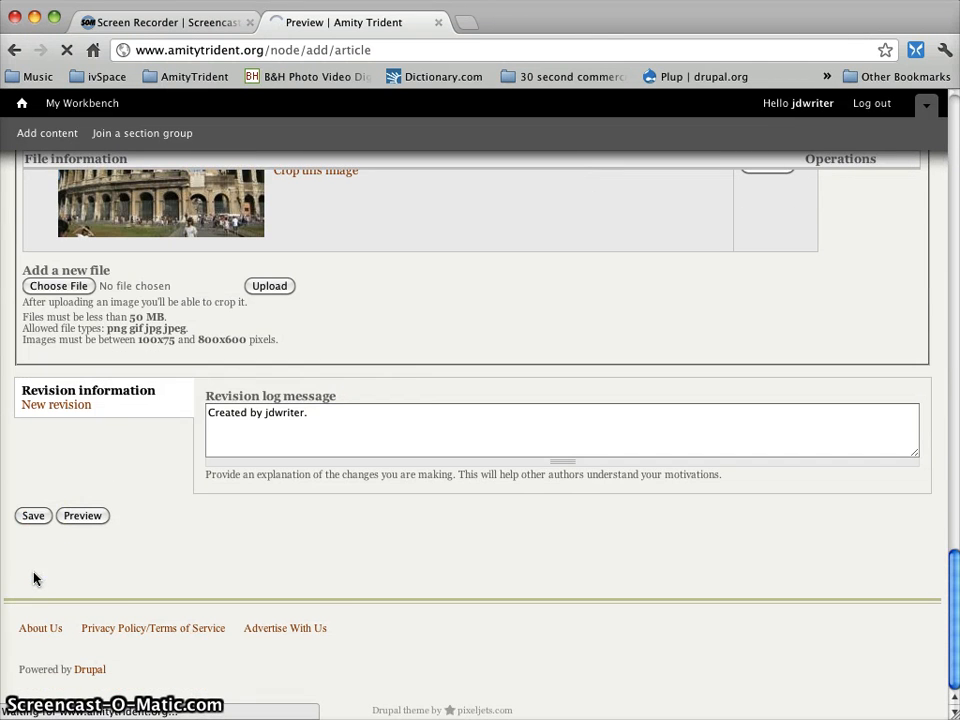
Step: Check the revision state shown for the saved article
click(178, 418)
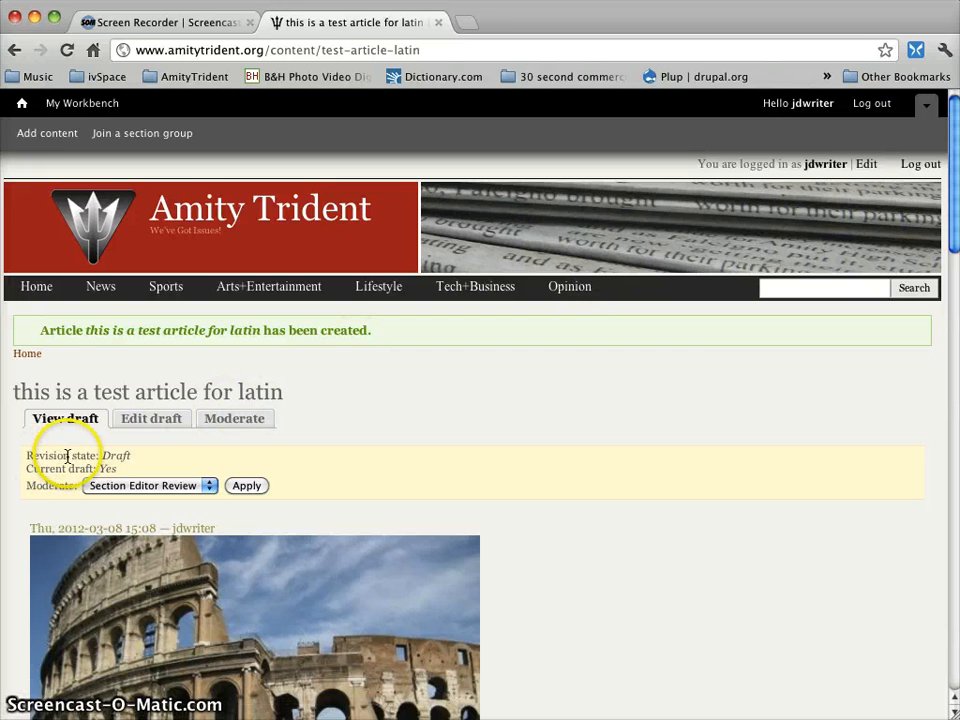
double_click(116, 455)
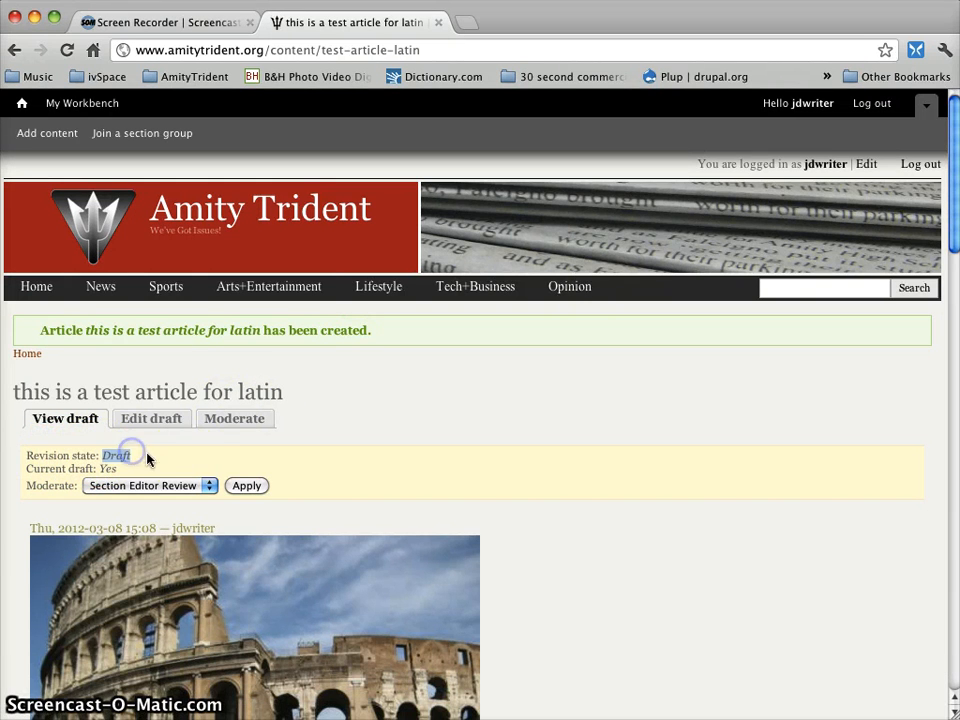
click(380, 442)
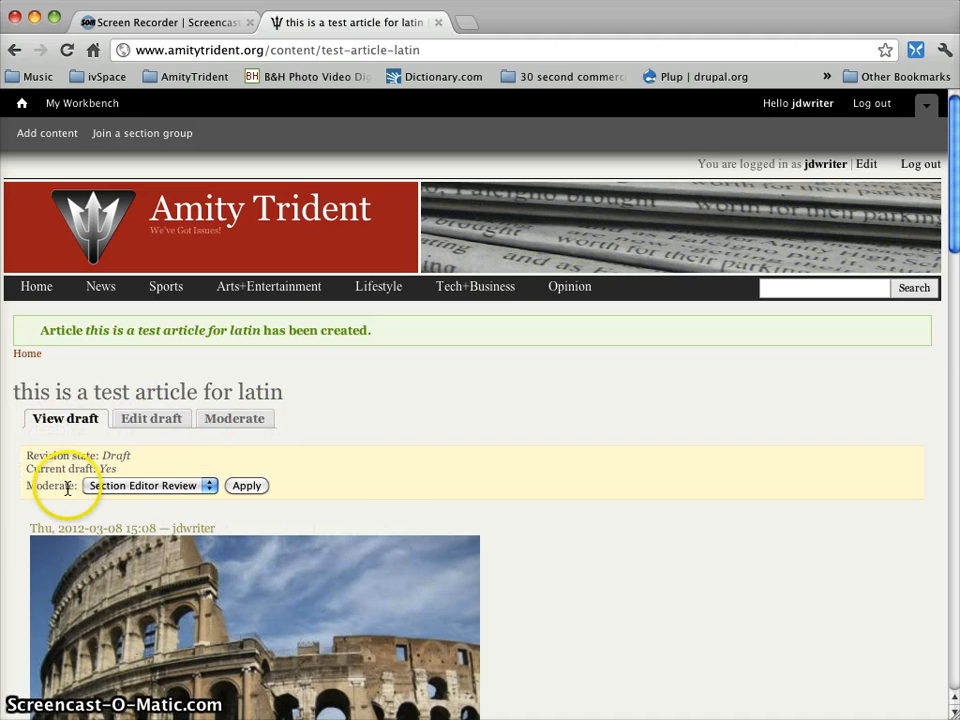
Step: Check which moderation states are available for the saved draft article
click(200, 487)
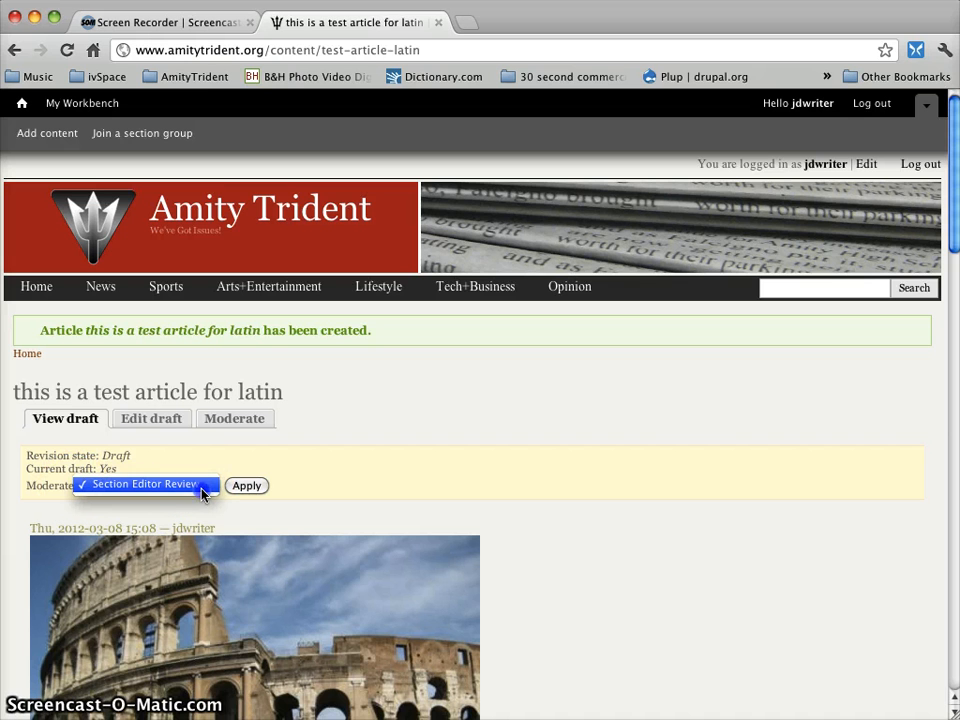
click(203, 485)
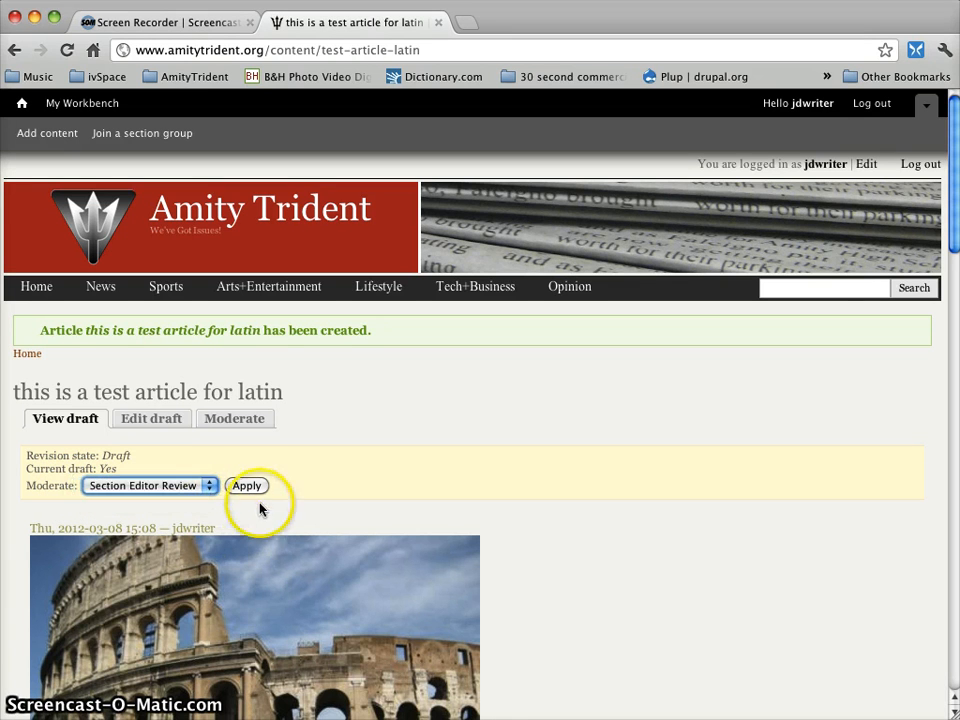
click(247, 487)
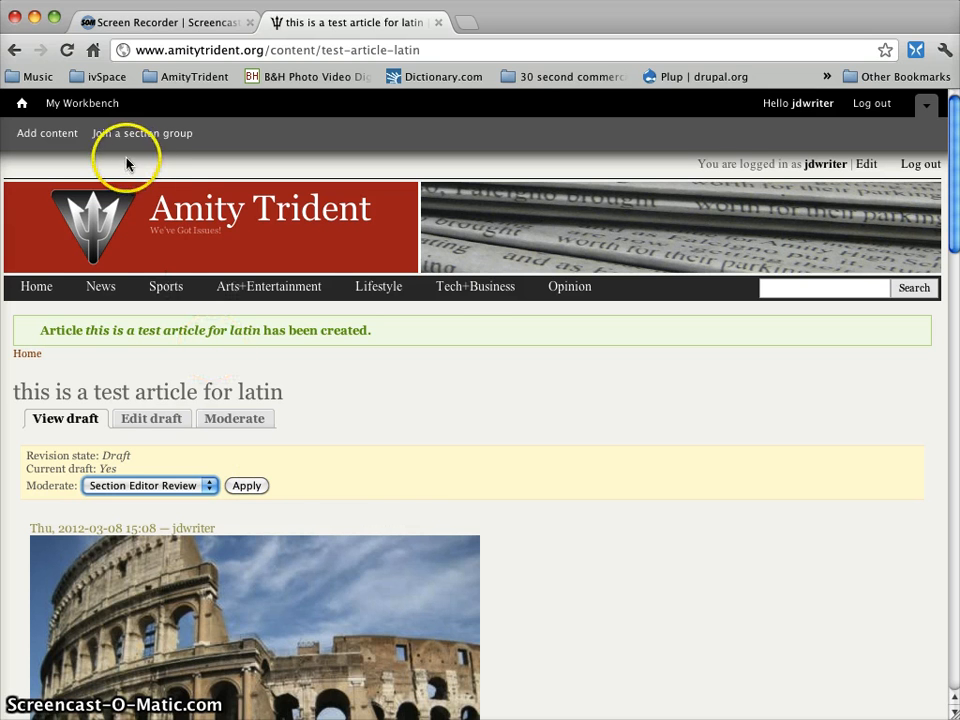
Step: Open My Workbench in a new tab and open "this is a test article for latin" from My Drafts
right_click(92, 114)
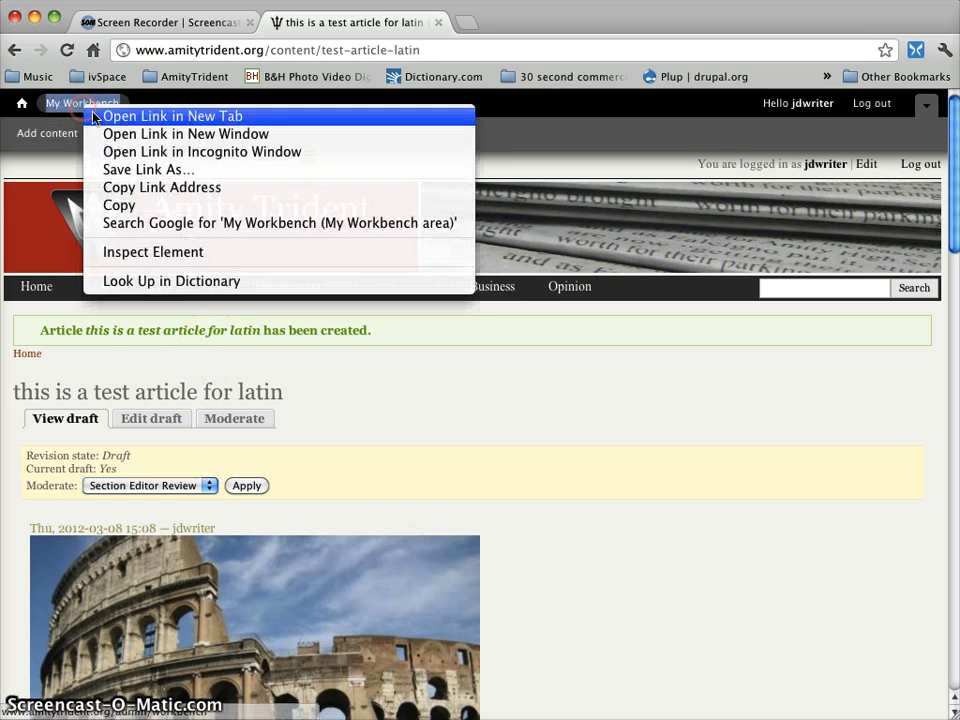
click(96, 117)
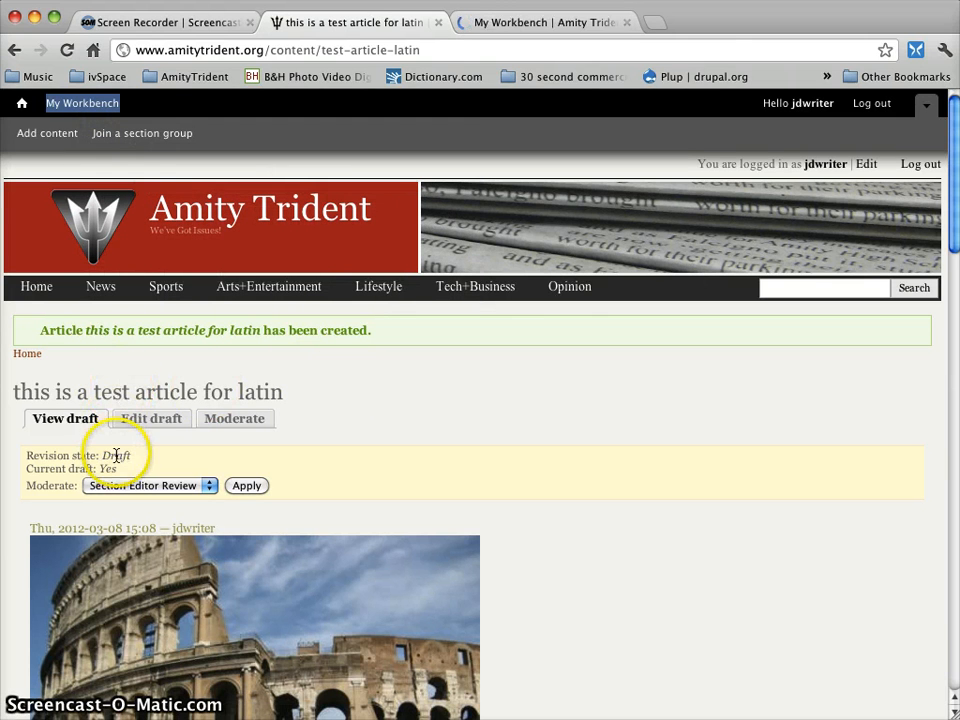
click(495, 24)
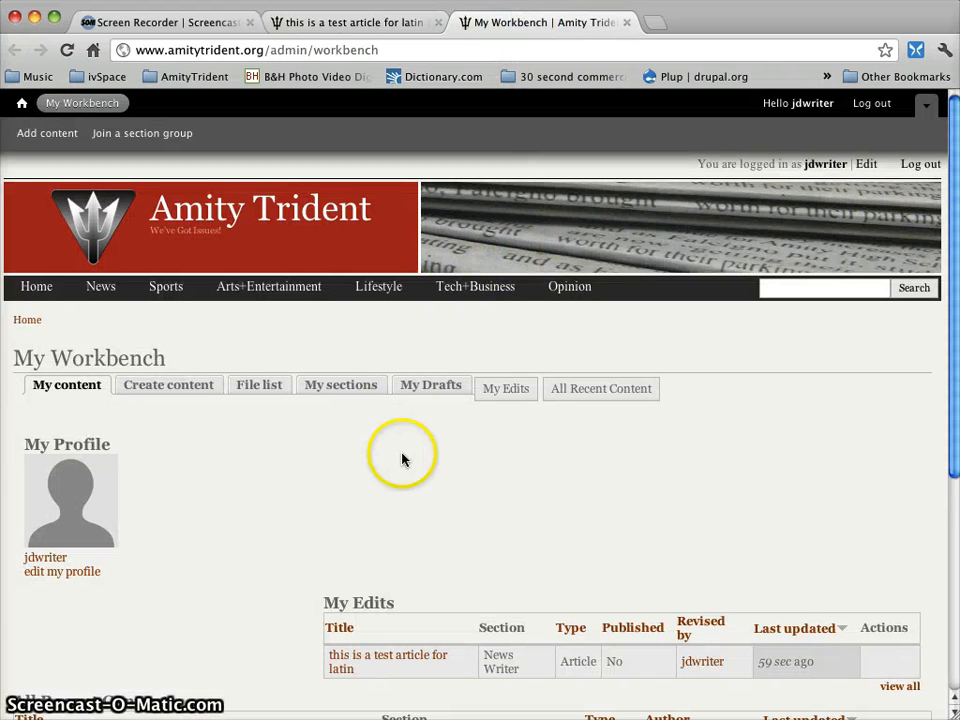
click(430, 390)
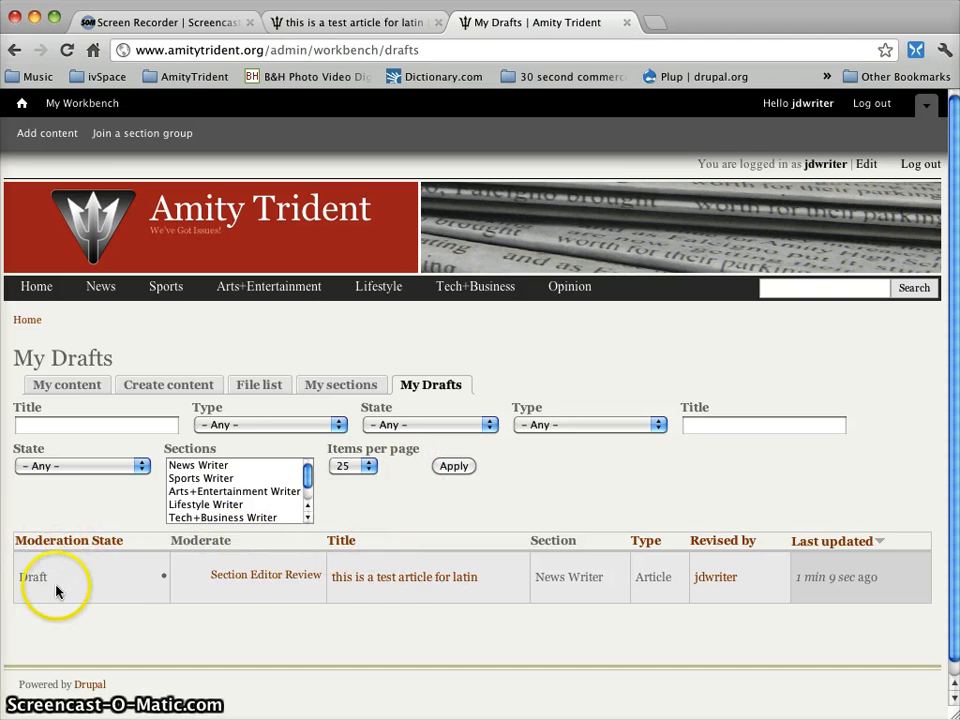
click(398, 585)
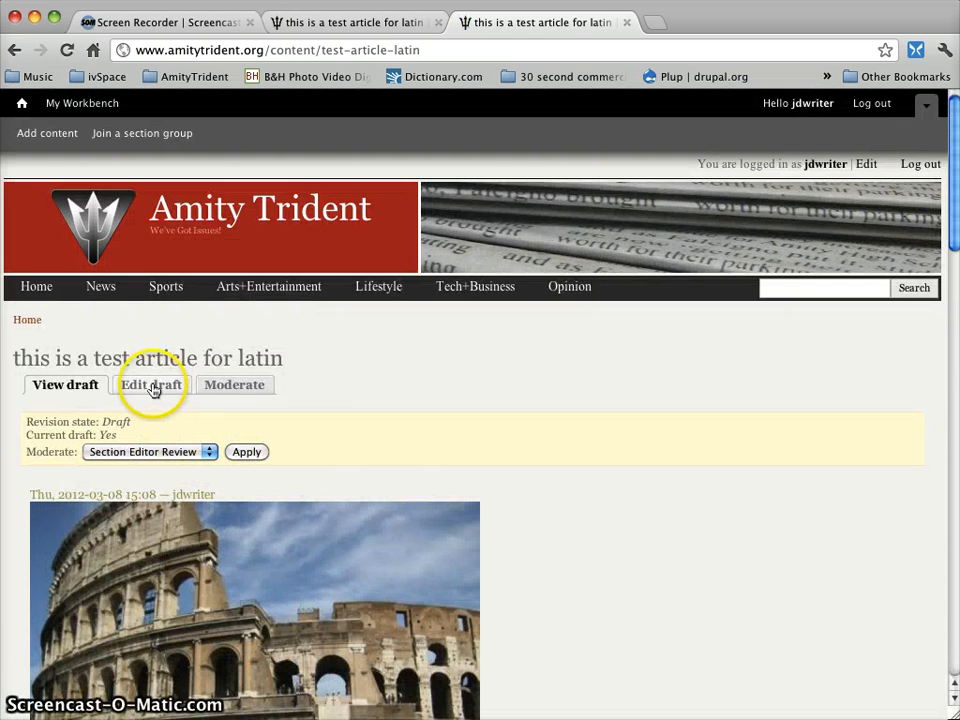
Step: Apply the Section Editor Review moderation state to the opened draft article
click(257, 454)
click(396, 444)
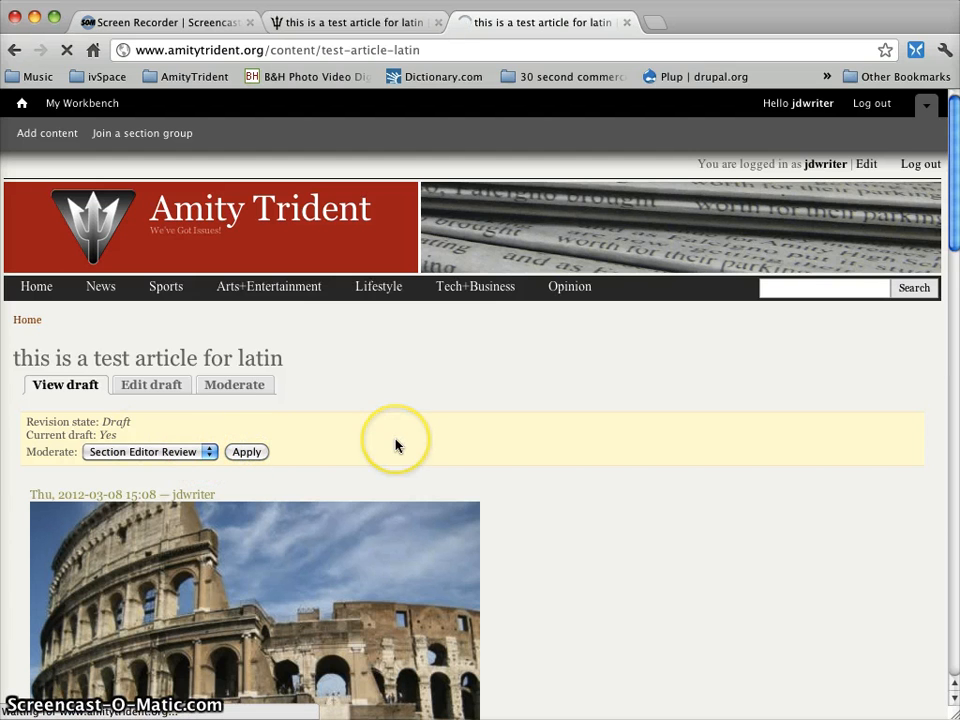